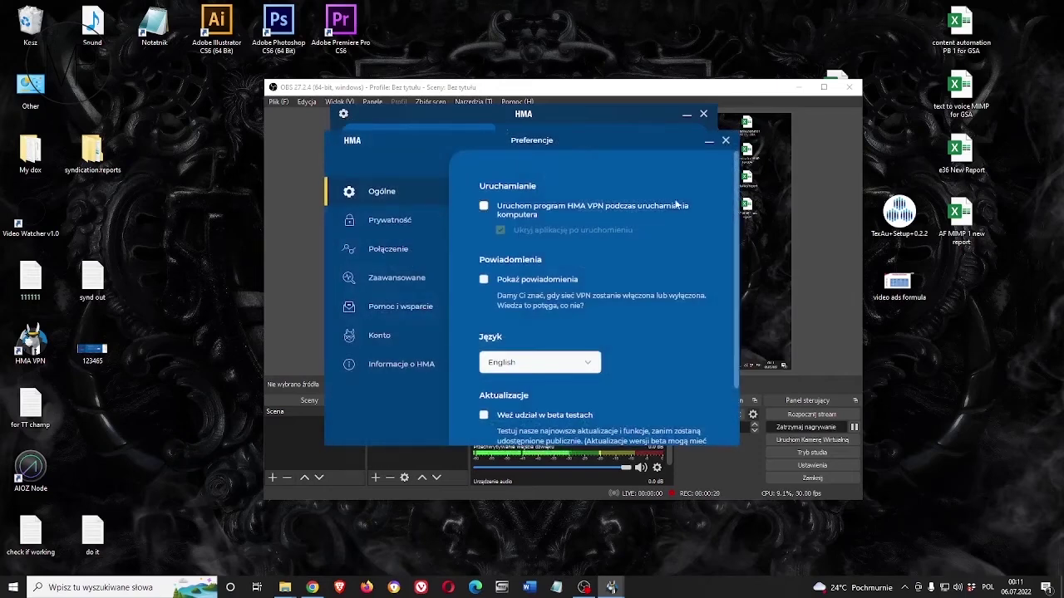
Step: Examine HMA's General and Privacy preferences, covering startup, notifications, language, updates, Kill Switch and IP shuffle interval
drag(575, 141, 610, 115)
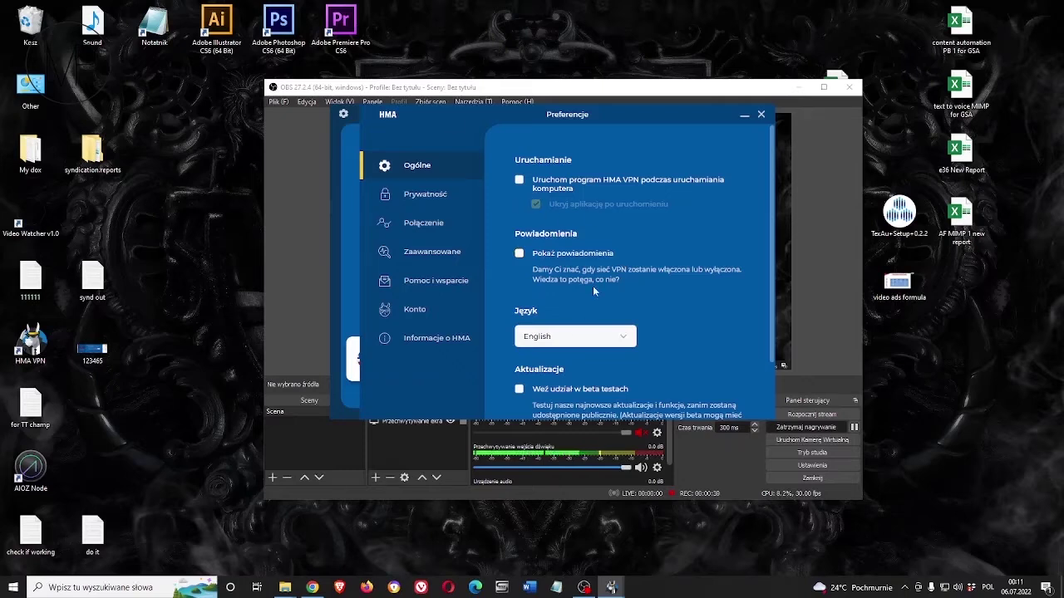
scroll(649, 211, down, 1)
scroll(647, 209, down, 3)
scroll(647, 258, up, 4)
scroll(571, 282, down, 2)
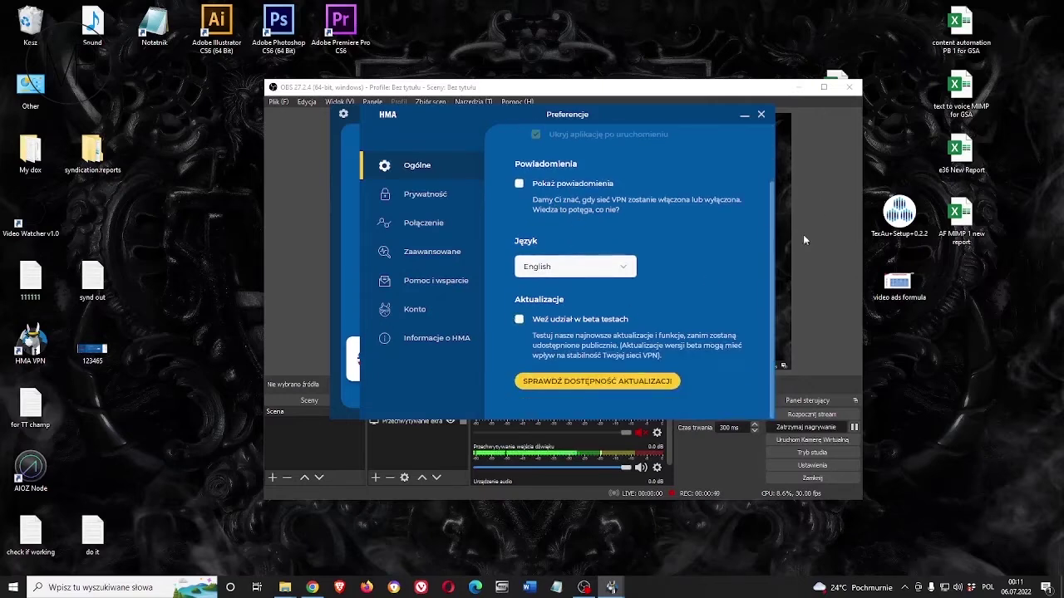
click(437, 196)
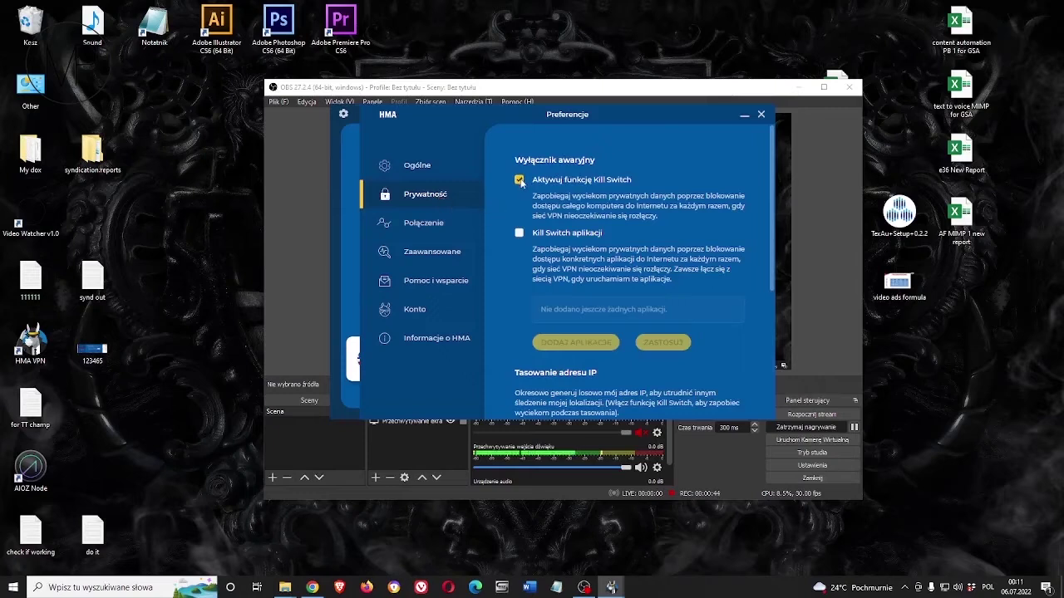
scroll(611, 243, down, 5)
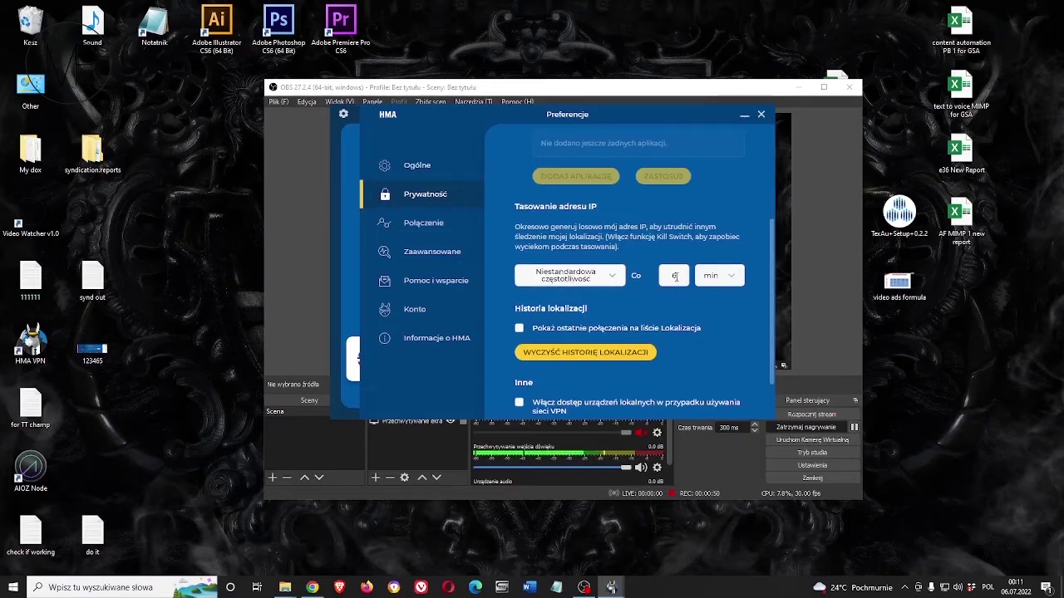
double_click(673, 275)
scroll(523, 356, down, 2)
Step: Review HMA's connection, advanced and help preferences, and close the preferences window
click(430, 221)
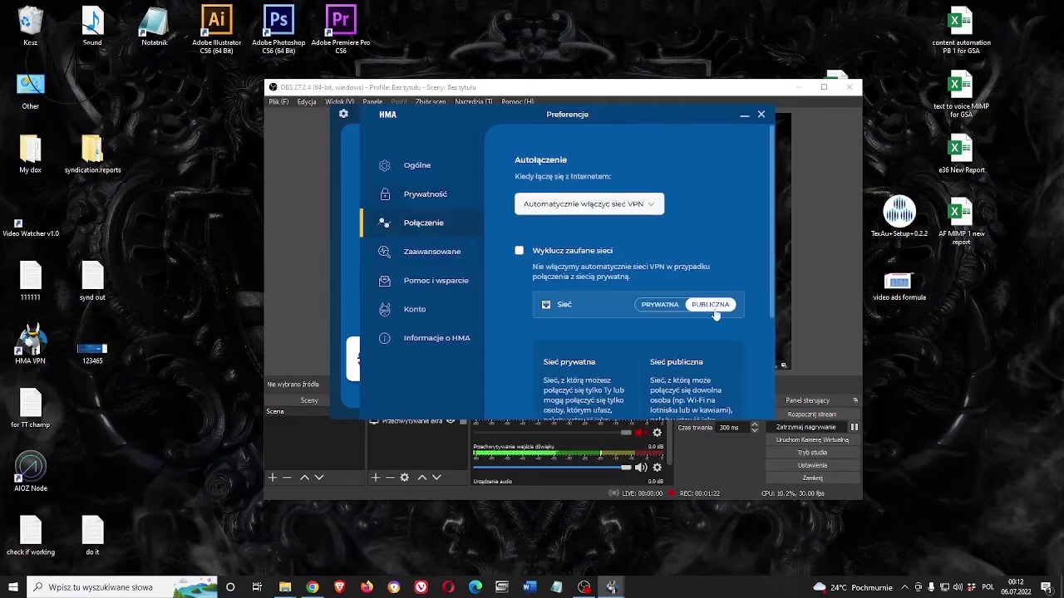
scroll(715, 310, down, 3)
scroll(718, 306, up, 3)
click(432, 251)
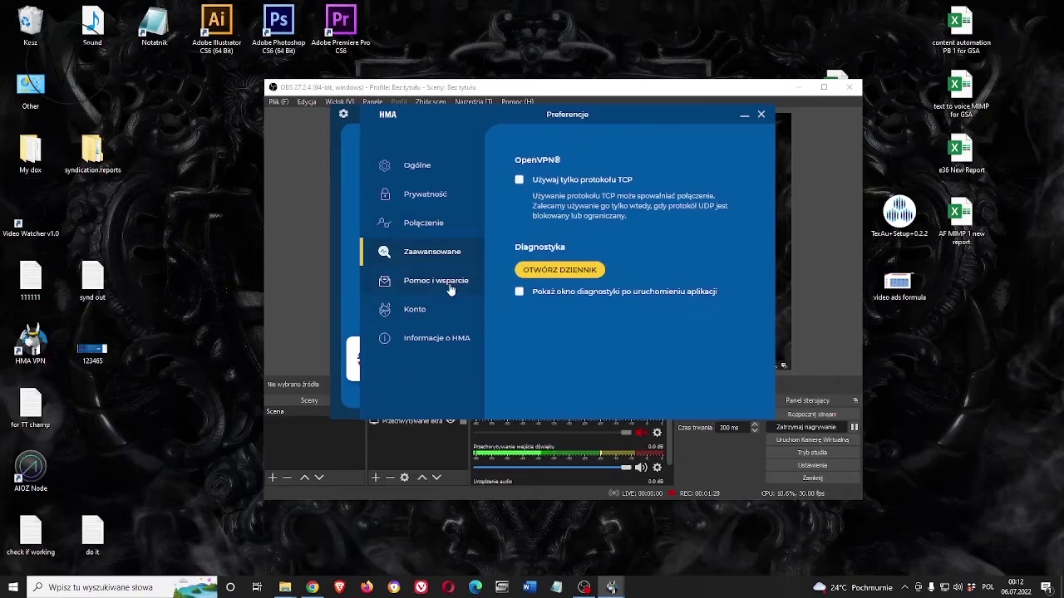
click(450, 283)
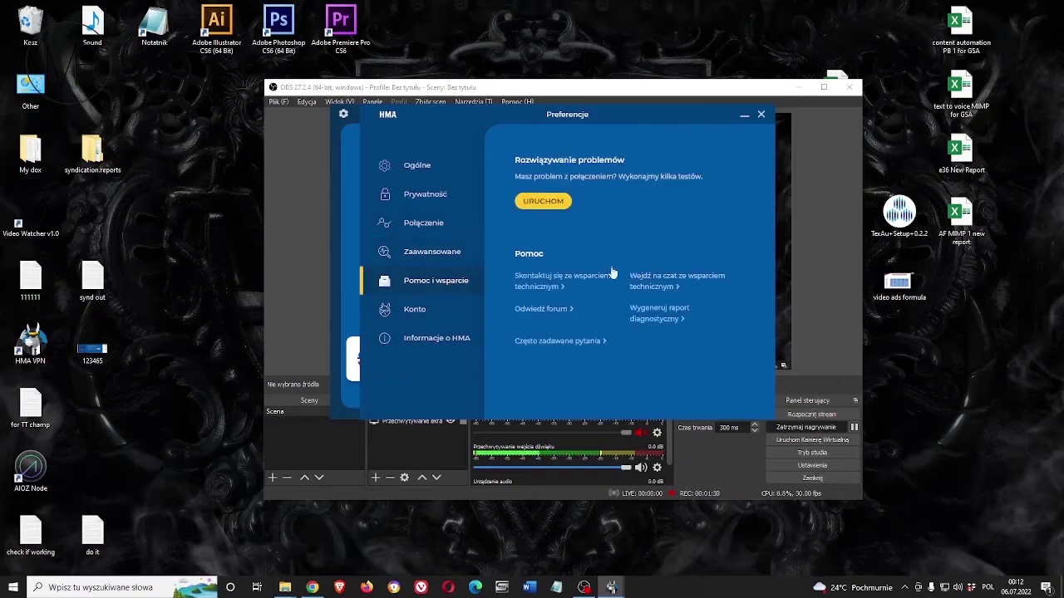
click(761, 117)
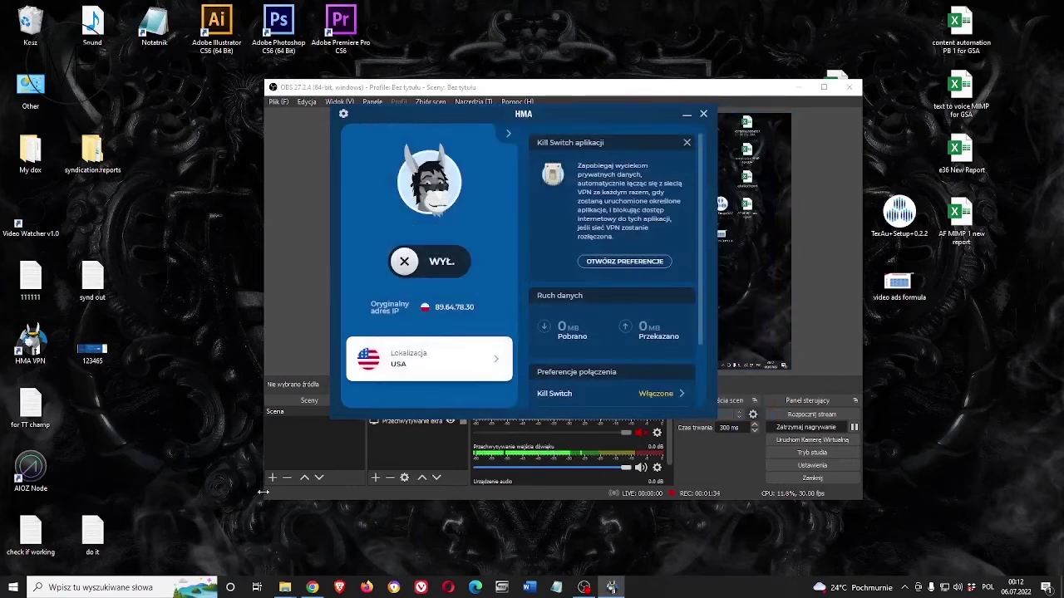
Step: Launch Video Watcher v1.0 from the desktop, minimize OBS and bring the Video Watcher window to the front
click(30, 218)
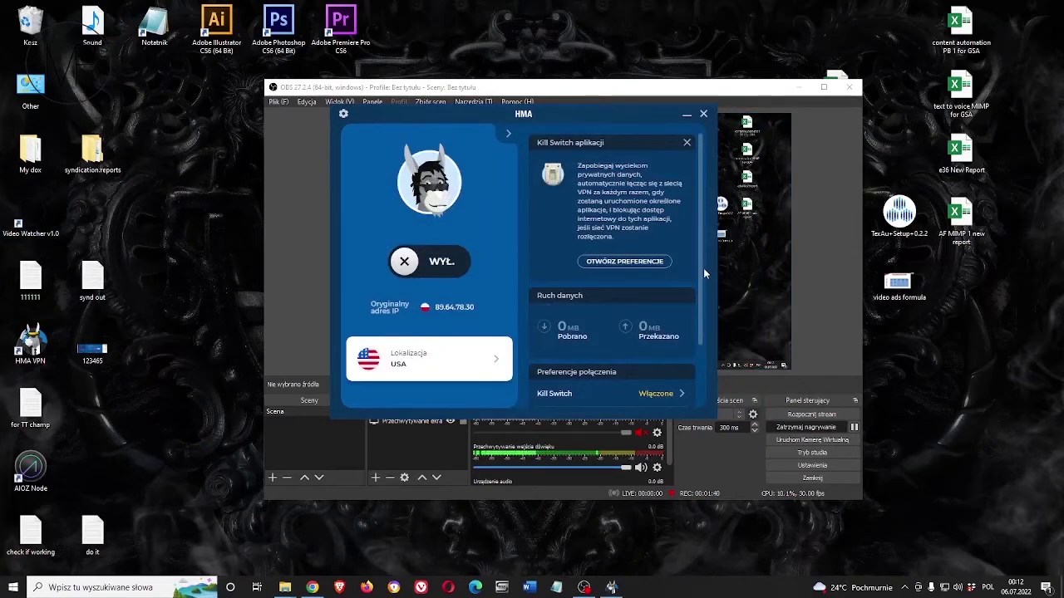
click(794, 87)
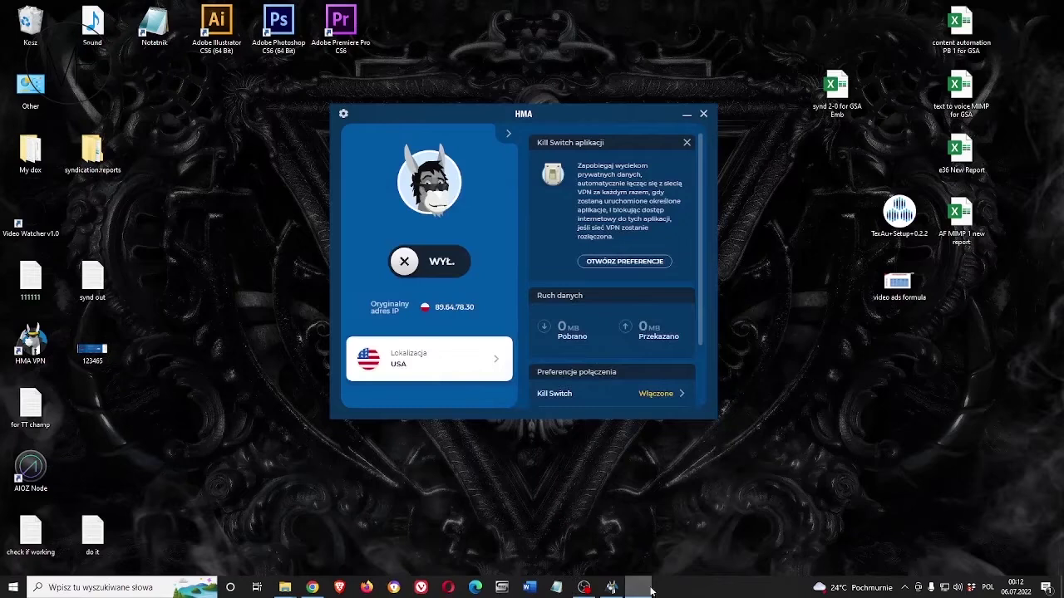
click(638, 592)
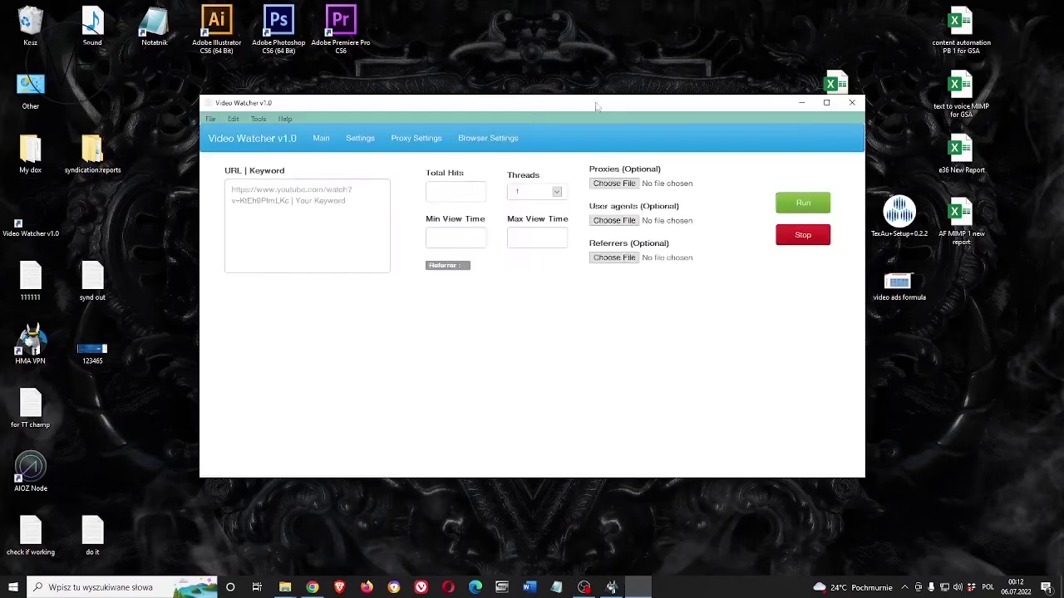
drag(595, 102, 588, 99)
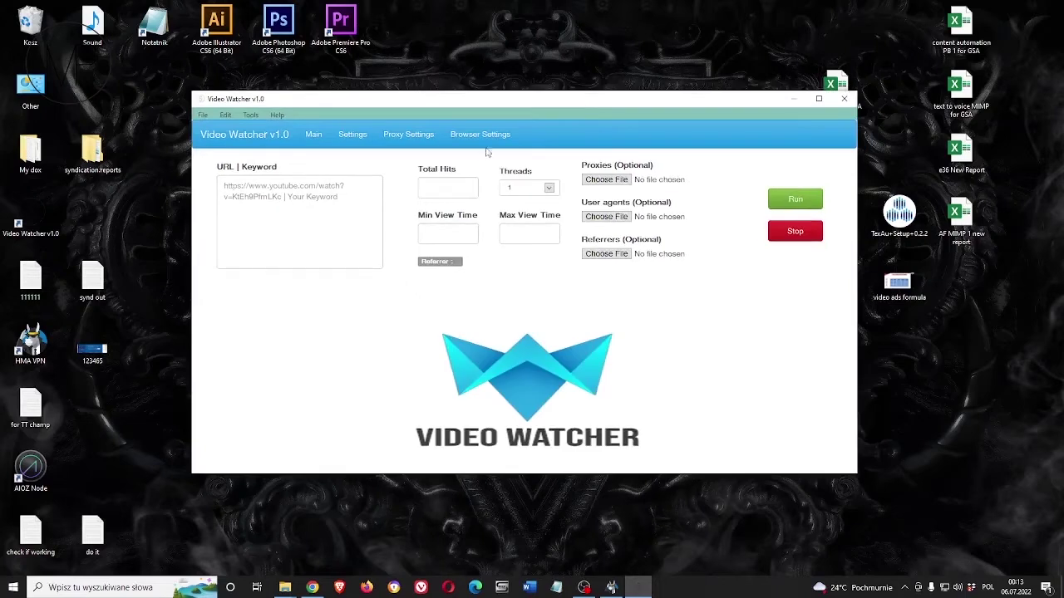
Step: View the License ID and License Key fields in Video Watcher's license dialog, and close it without entering anything
click(250, 115)
click(258, 128)
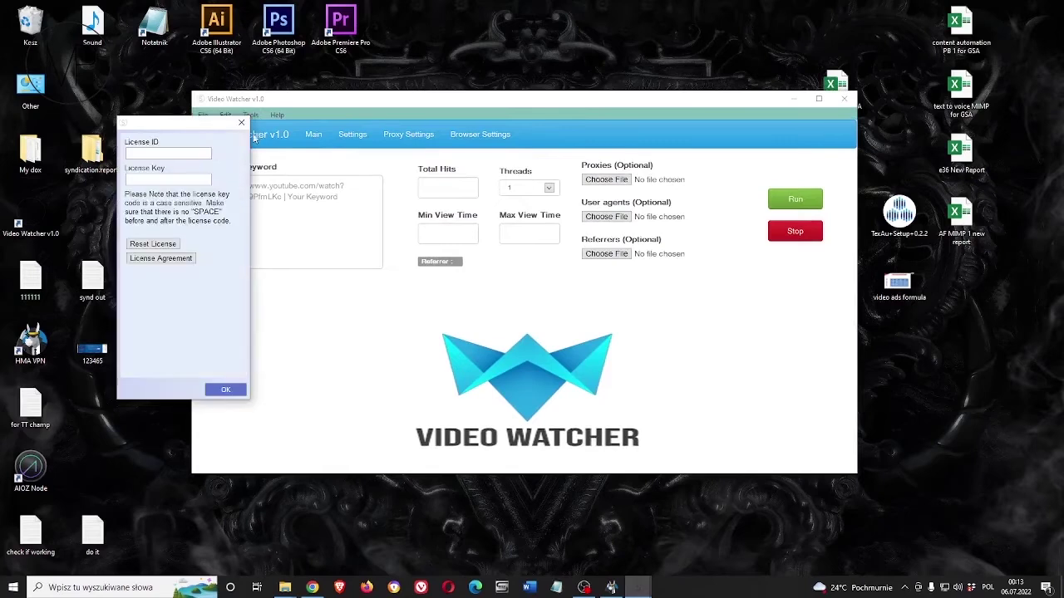
click(160, 152)
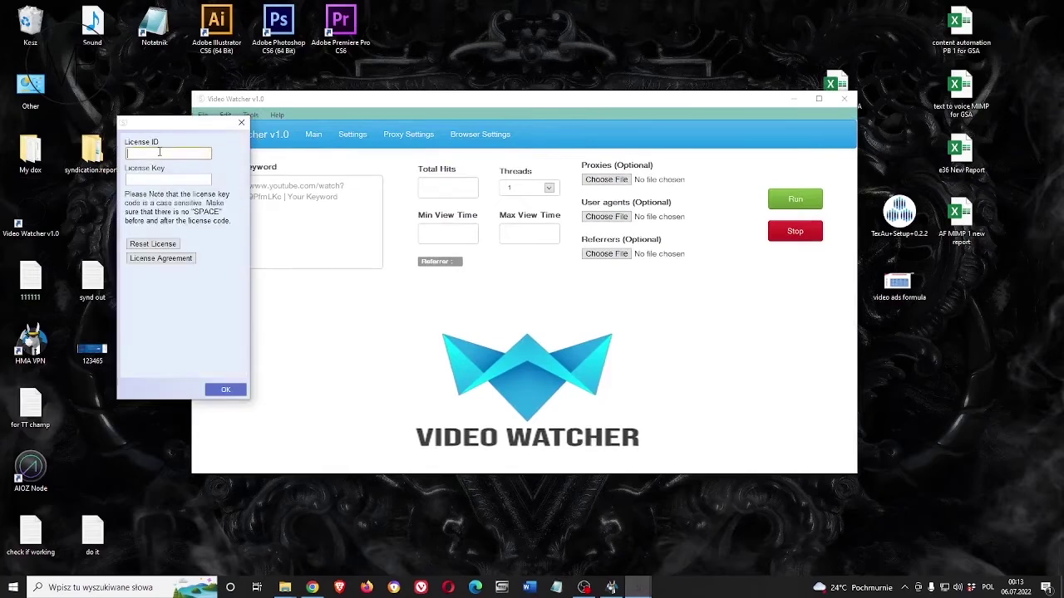
click(196, 180)
click(227, 390)
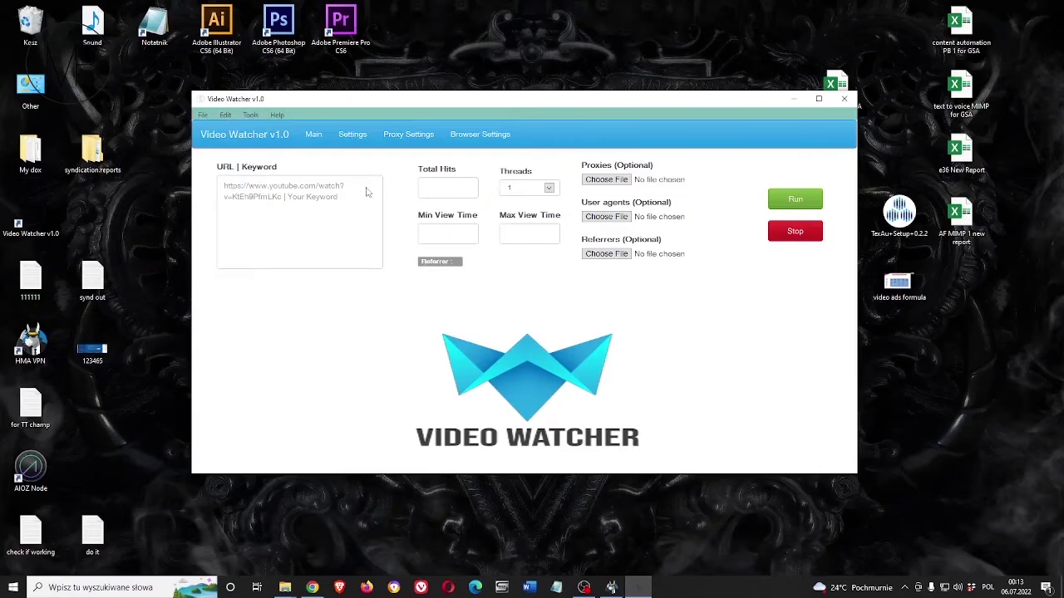
Step: Switch to Chrome and copy the "How To Lose Weight" video's URL up to the video ID, without the extra parameters
click(313, 202)
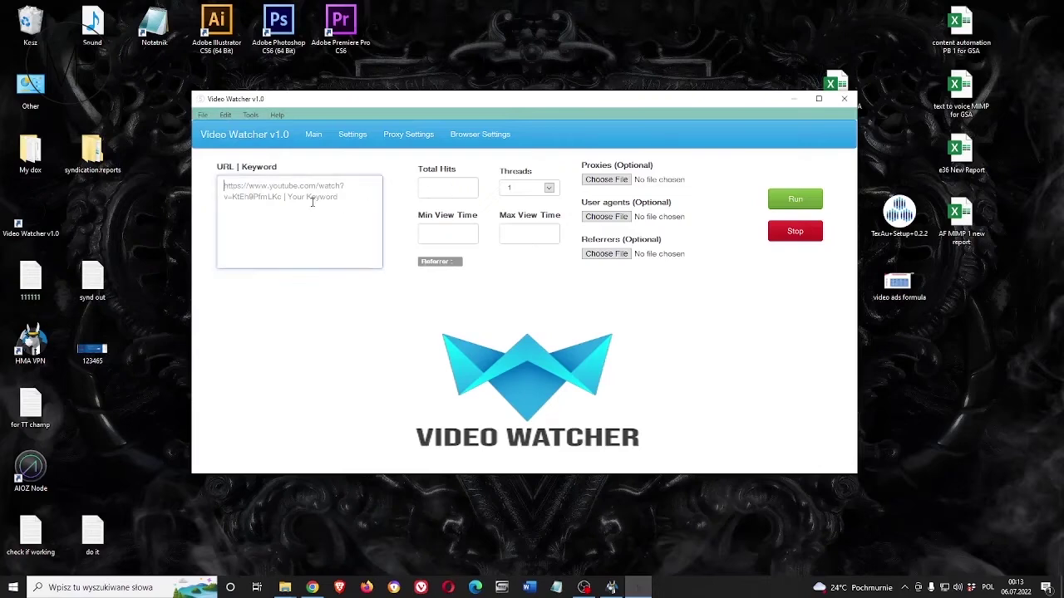
click(215, 165)
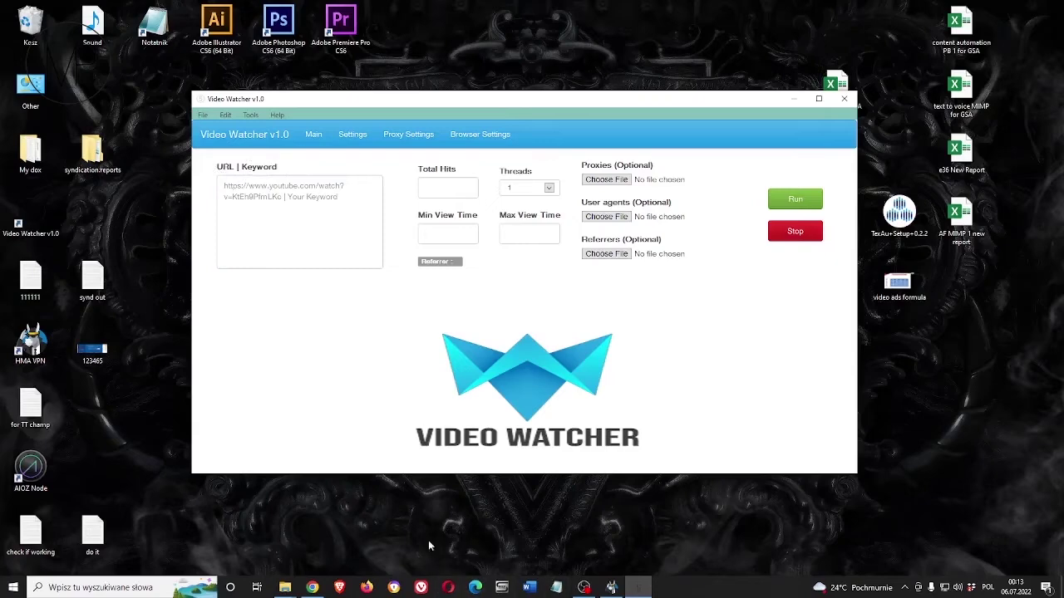
click(312, 587)
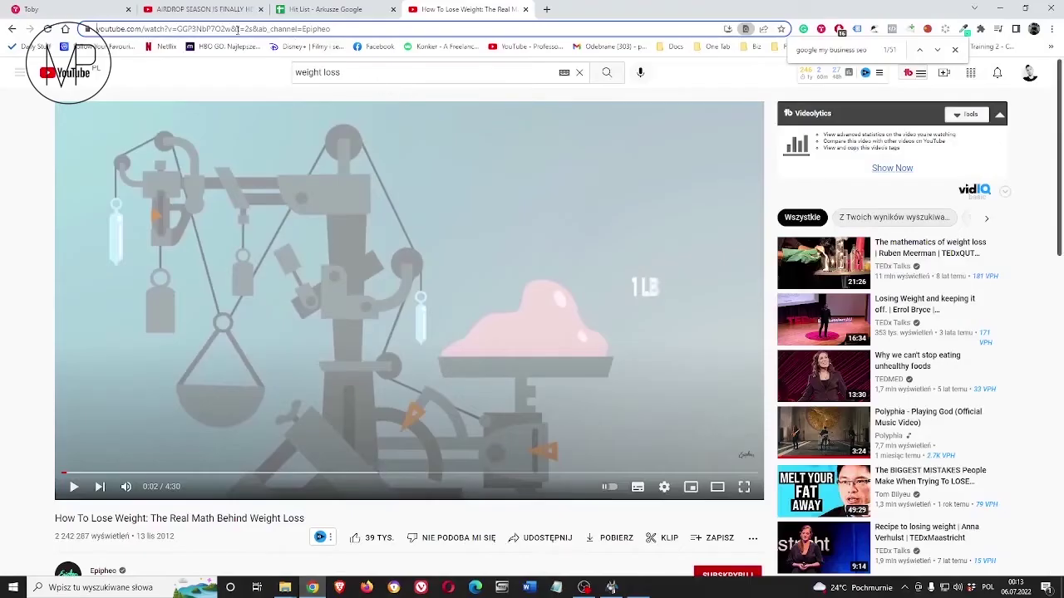
drag(236, 29, 96, 30)
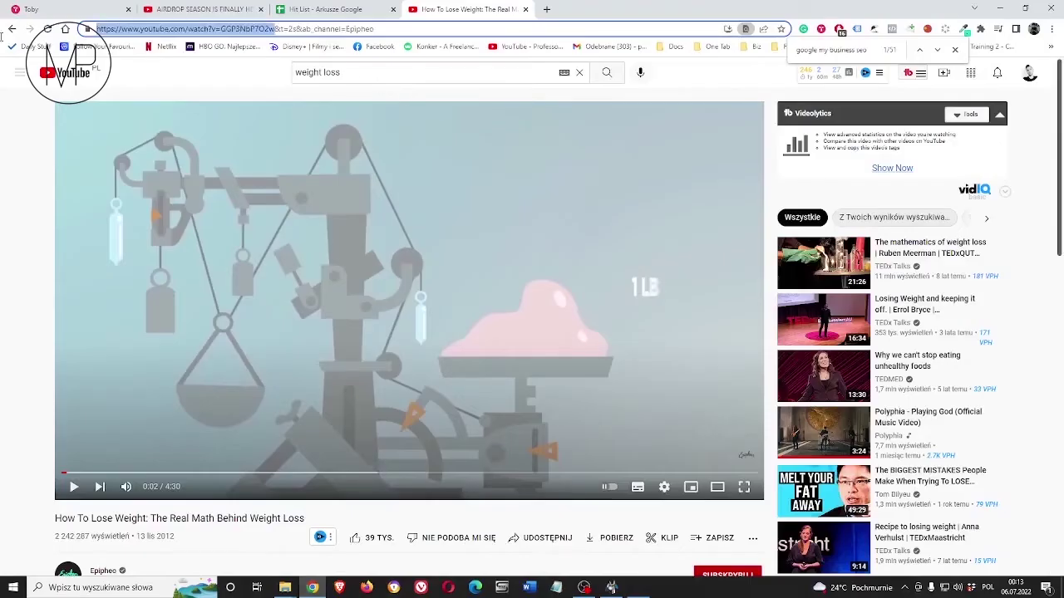
right_click(228, 30)
click(282, 109)
Step: Switch back to Video Watcher and fill URL | Keyword with the copied link followed by "| weight loss"
click(611, 587)
click(264, 199)
key(ctrl+v)
text(| weight lo)
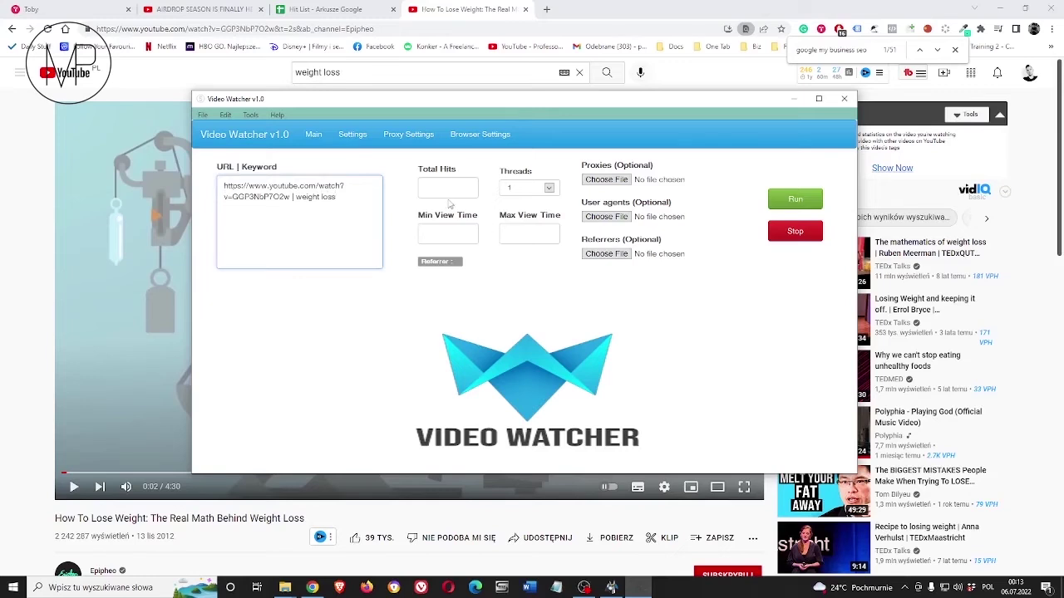
Step: Set Total Hits to 4564564, enable Chrome in the browser settings and return to the main view
click(455, 188)
text(4564564)
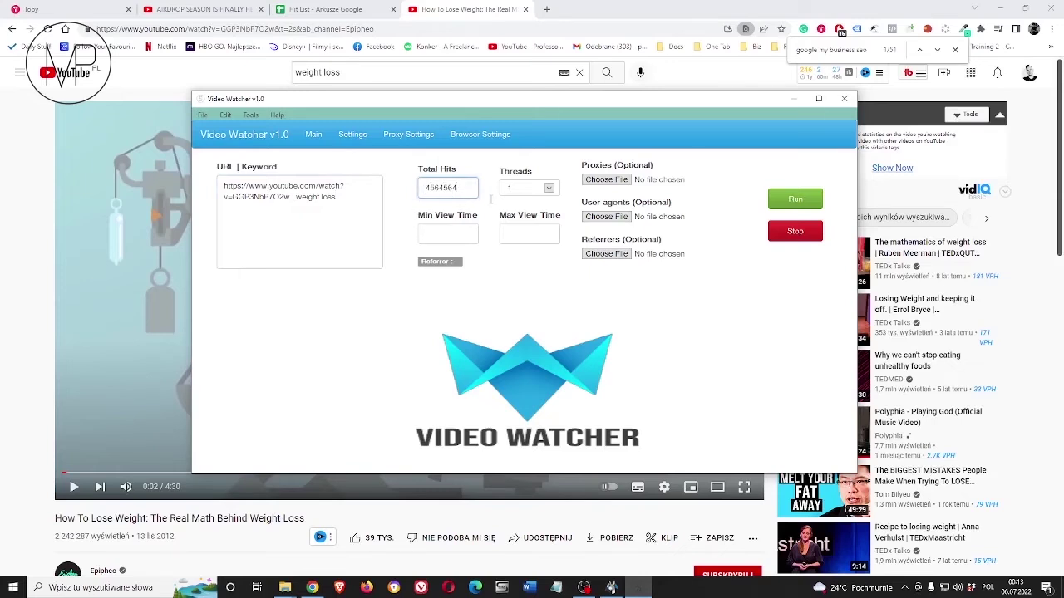
click(487, 137)
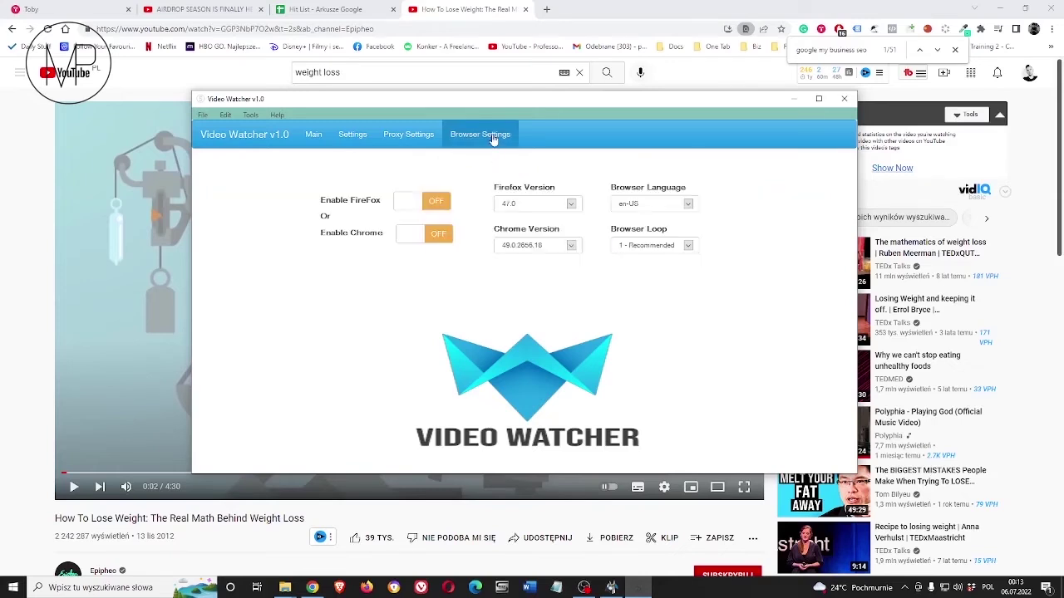
click(438, 235)
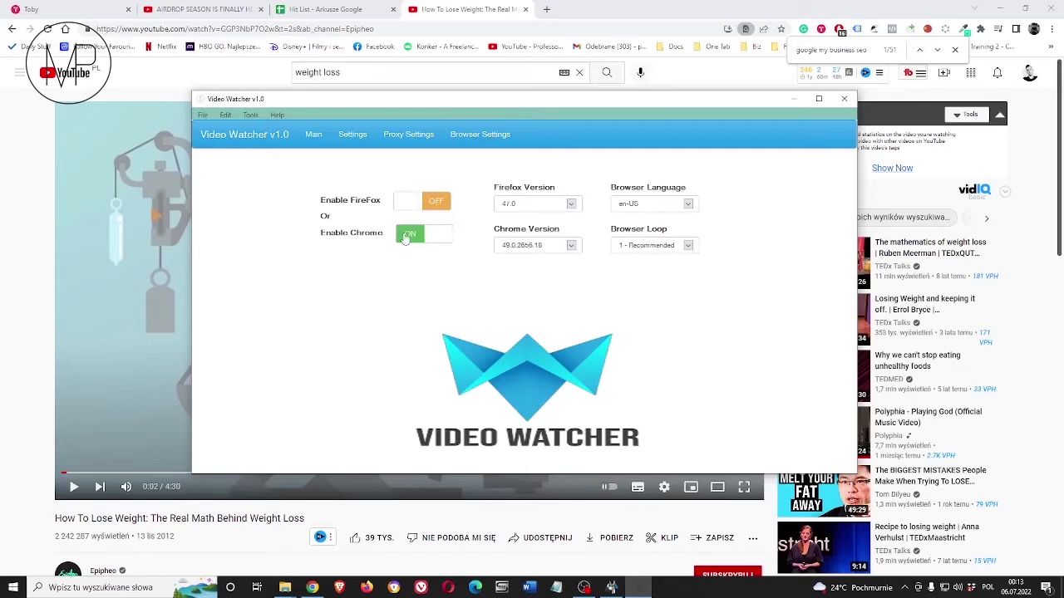
click(313, 138)
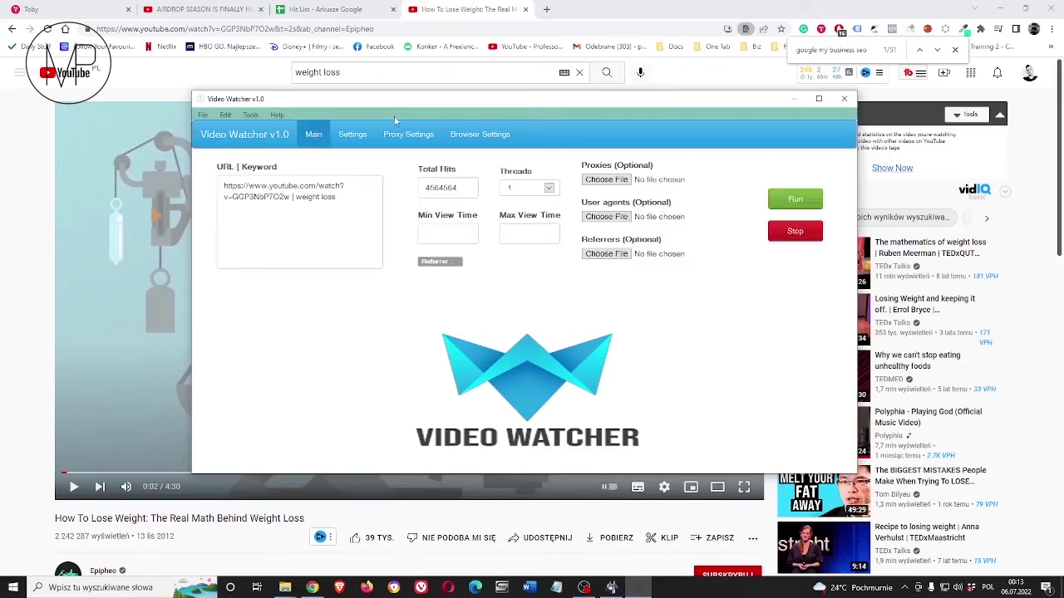
Step: Set Min View Time to 260 and Max View Time to 296
click(453, 233)
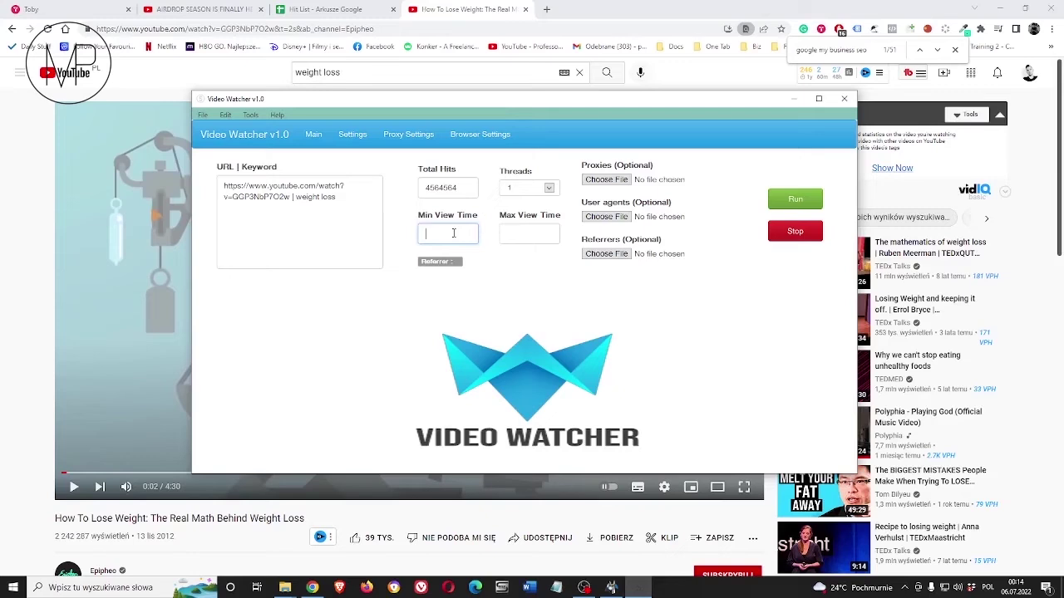
text(60)
click(541, 235)
text(300)
key(BackSpace)
key(BackSpace)
key(BackSpace)
text(29)
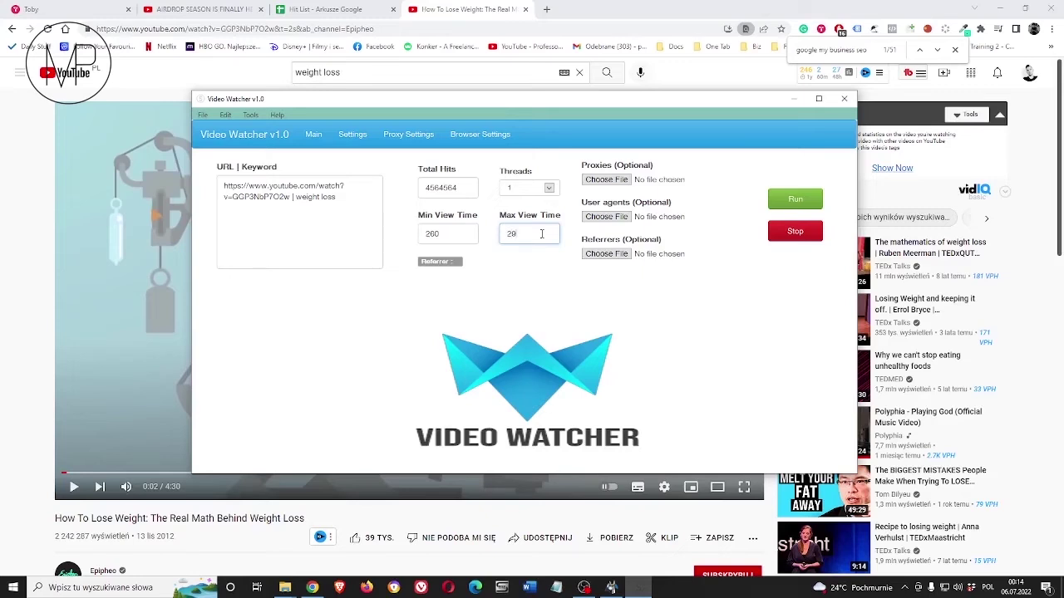
text(0)
Step: Start the video watching run and accept randomizing the URLs
click(793, 202)
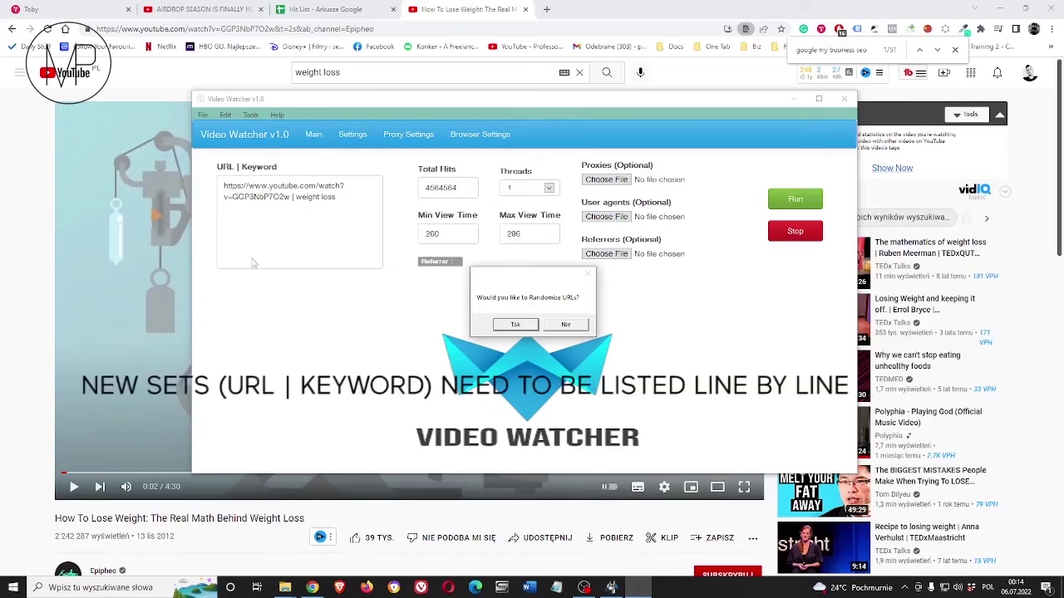
click(516, 324)
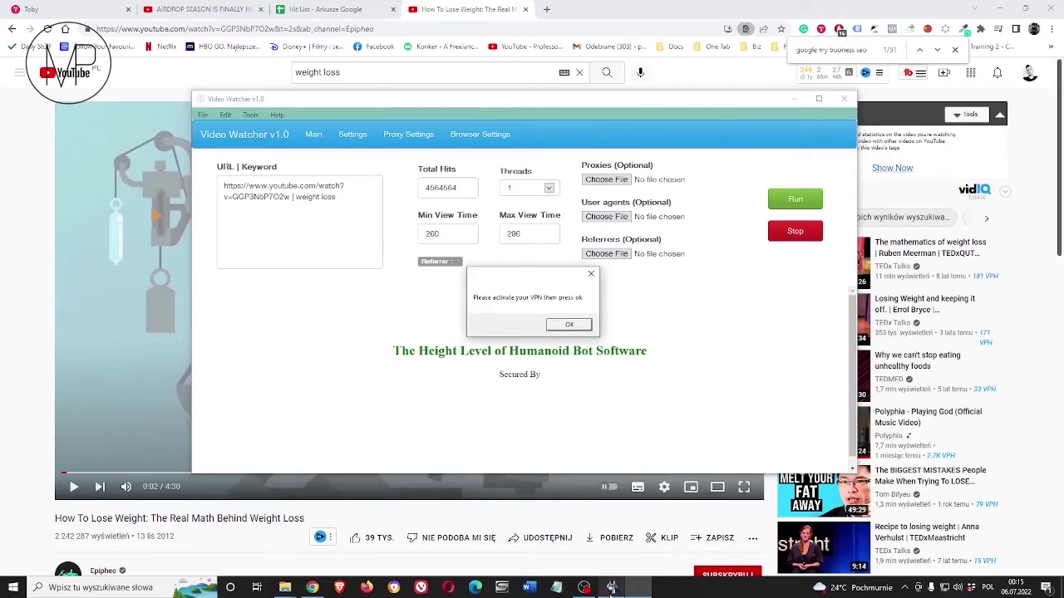
Step: Switch to HMA, turn on the VPN beside the Video Watcher window, and confirm the VPN activation in Video Watcher
click(612, 589)
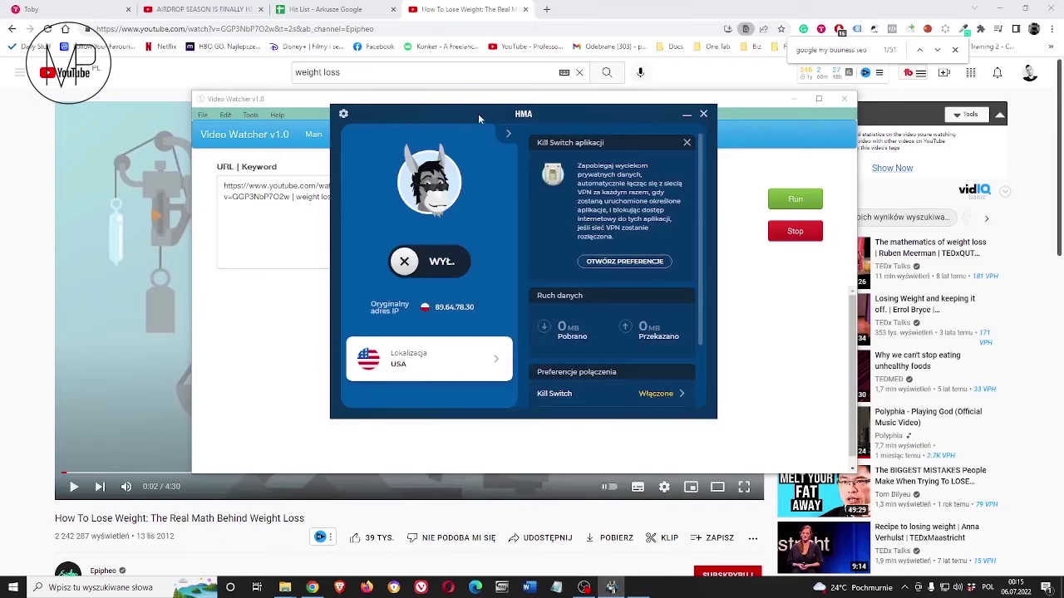
drag(482, 117, 810, 123)
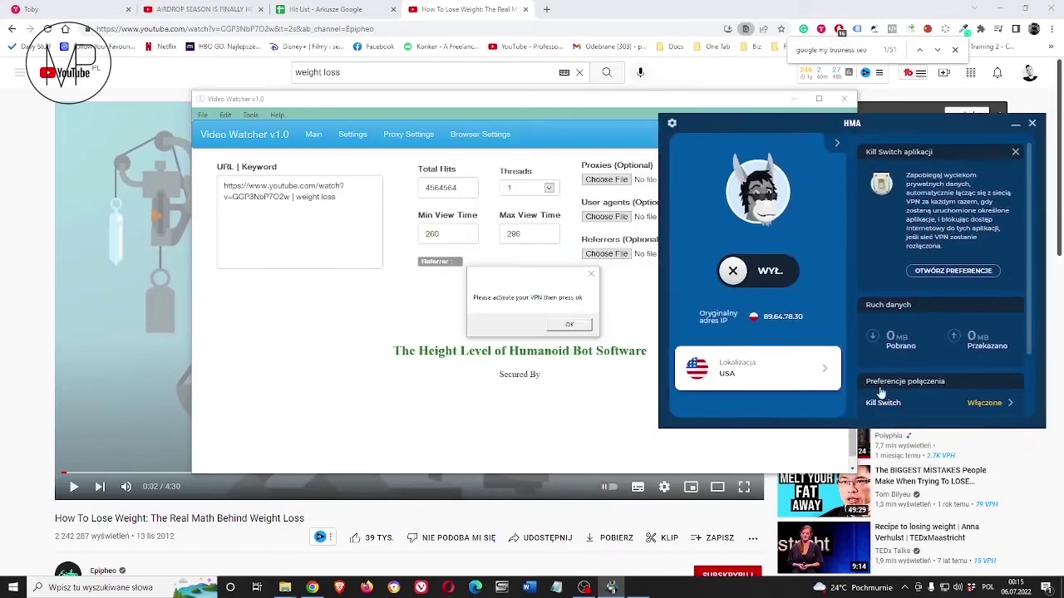
click(773, 270)
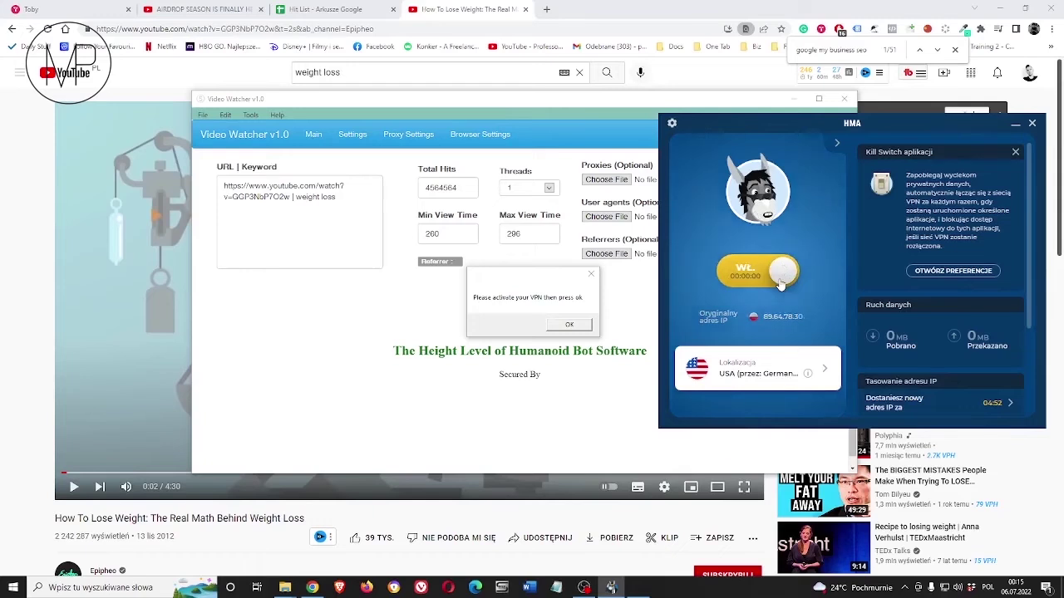
click(587, 325)
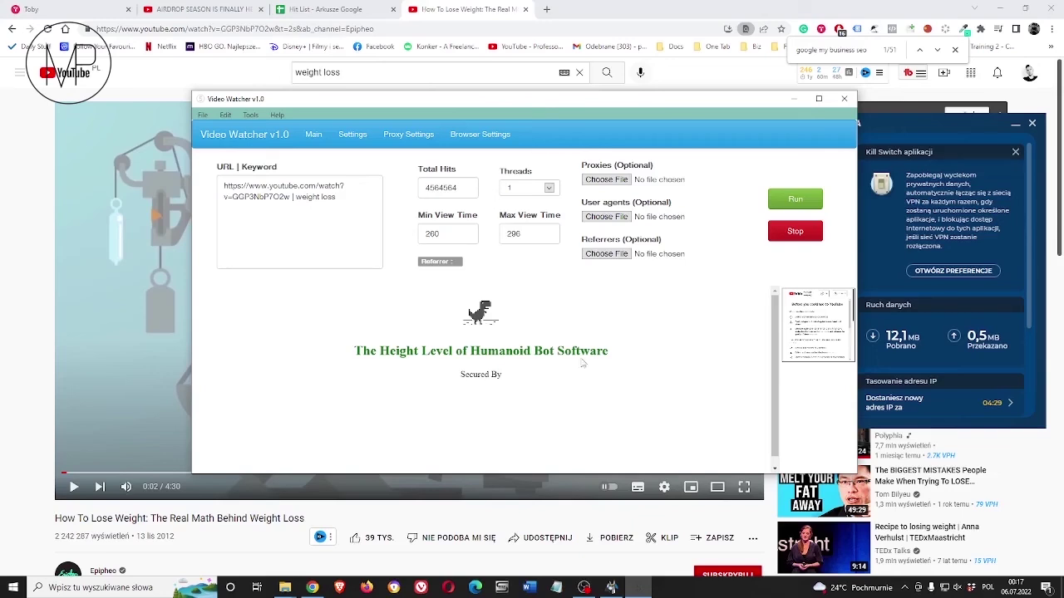
Step: Close the Chrome window showing YouTube's cookie consent page
click(930, 137)
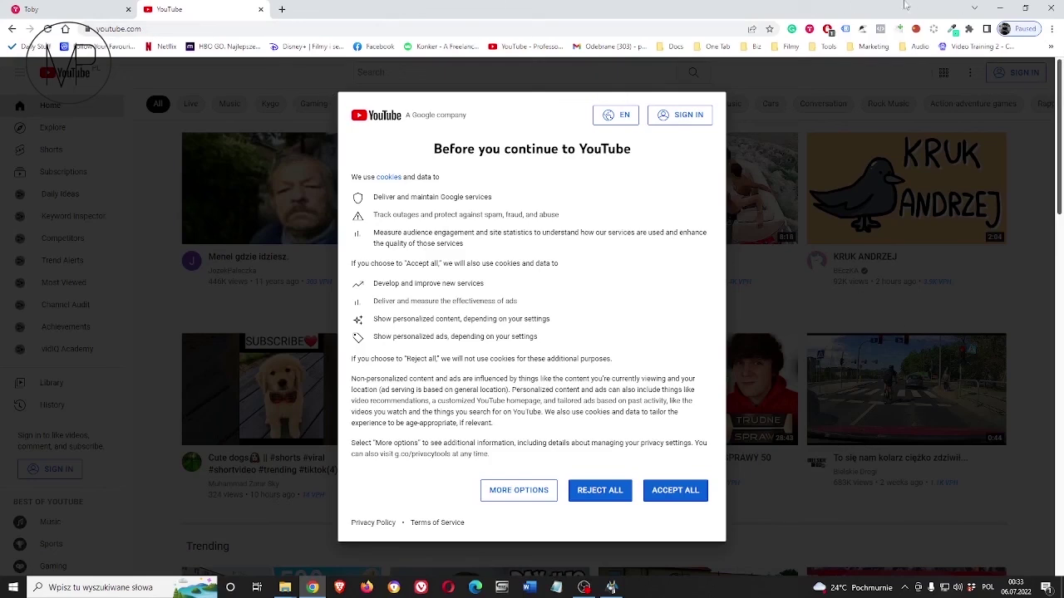
click(1053, 8)
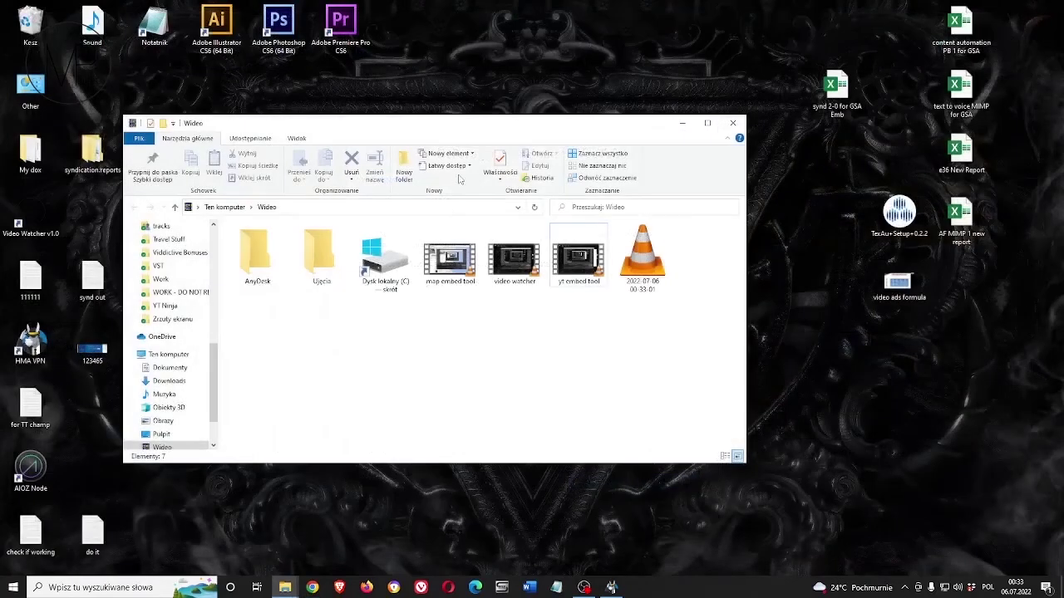